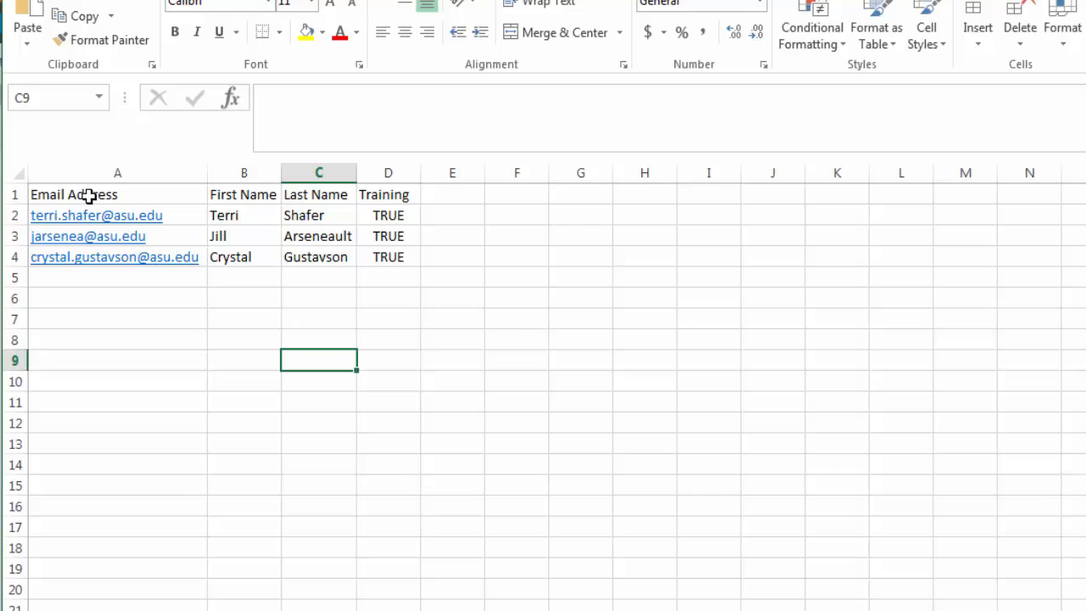
Review the Email Address, First Name, Last Name and Training columns, then show Book1's backstage Info page
left_click(89, 197)
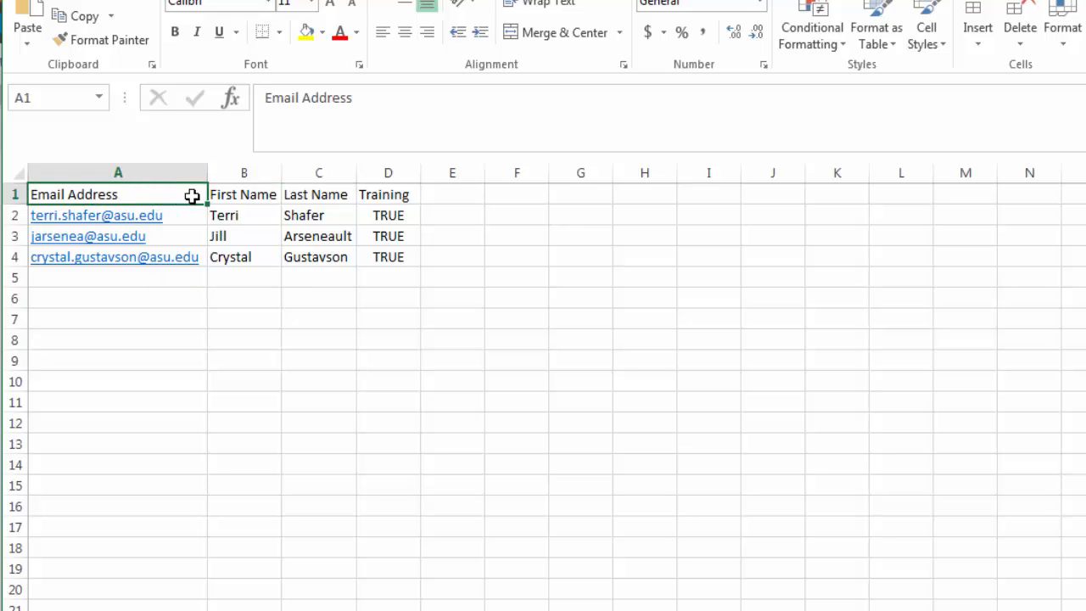
left_click(252, 190)
left_click(311, 191)
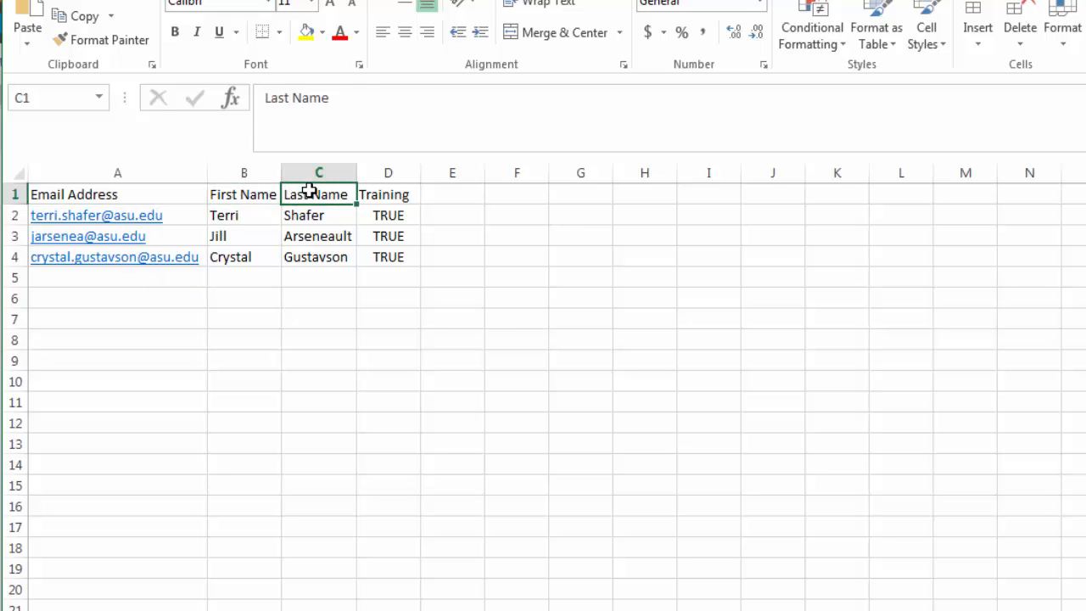
left_click(148, 201)
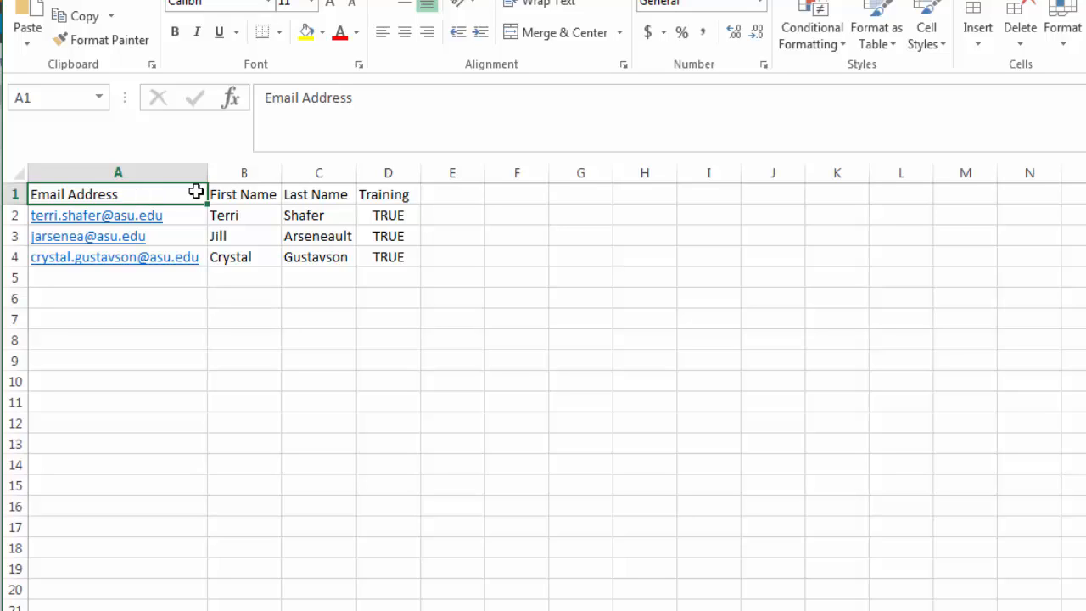
left_click(229, 194)
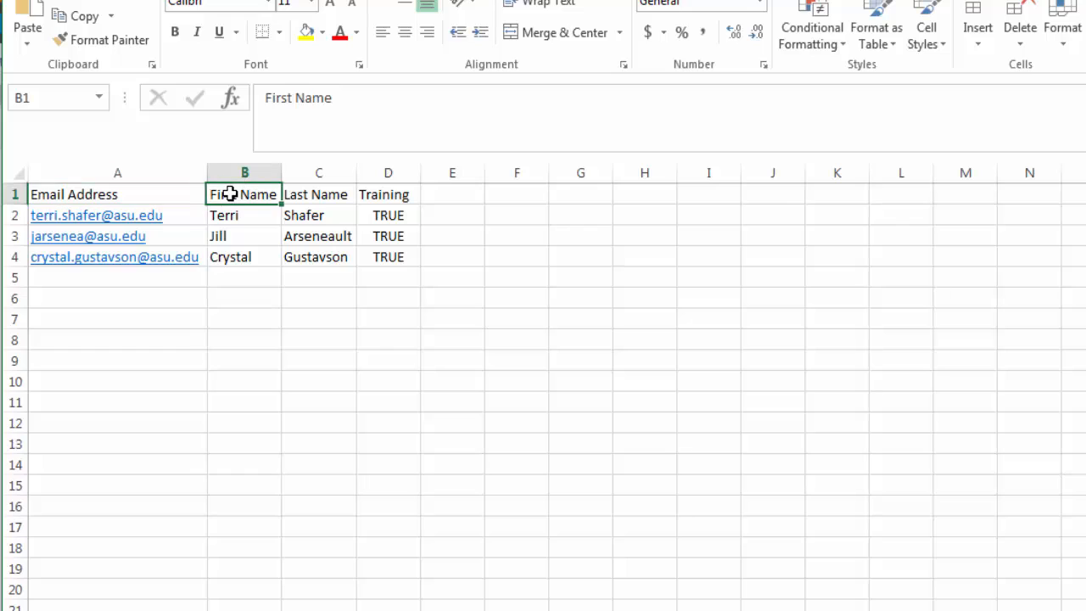
left_click(315, 193)
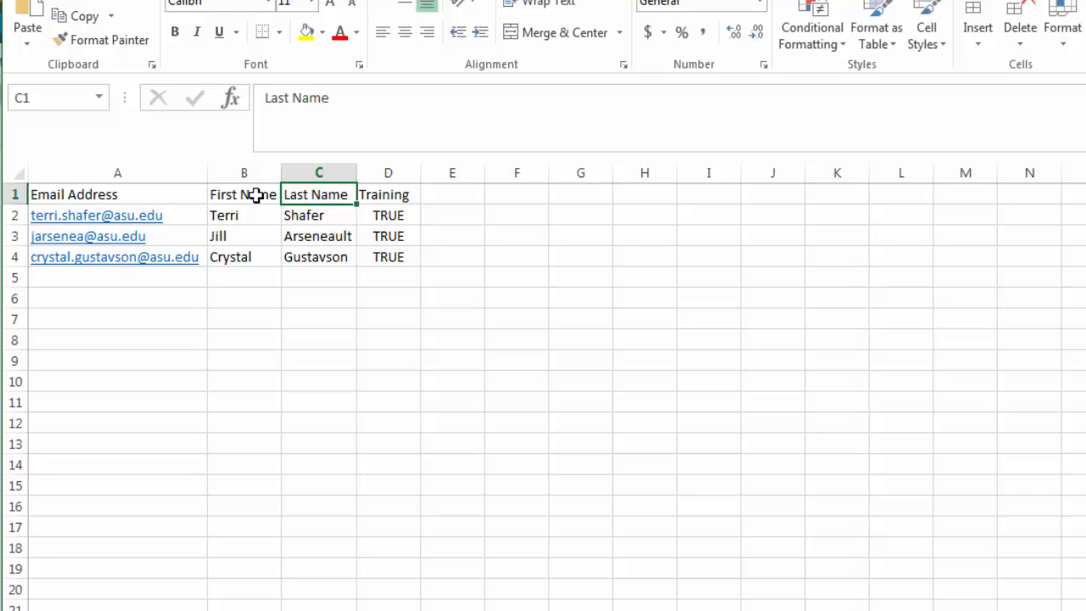
left_click(376, 194)
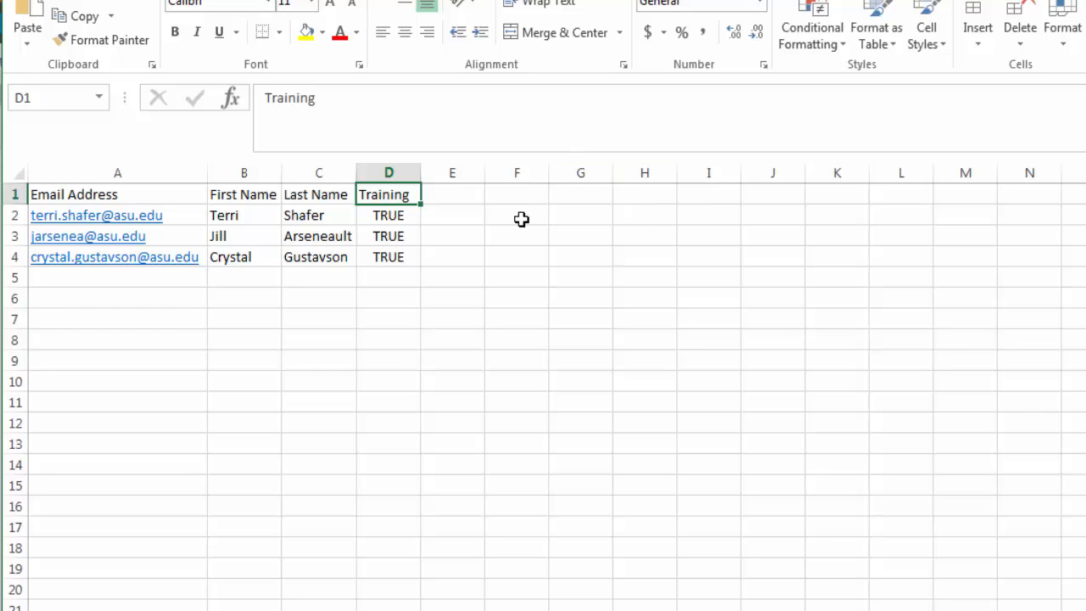
left_click(373, 217)
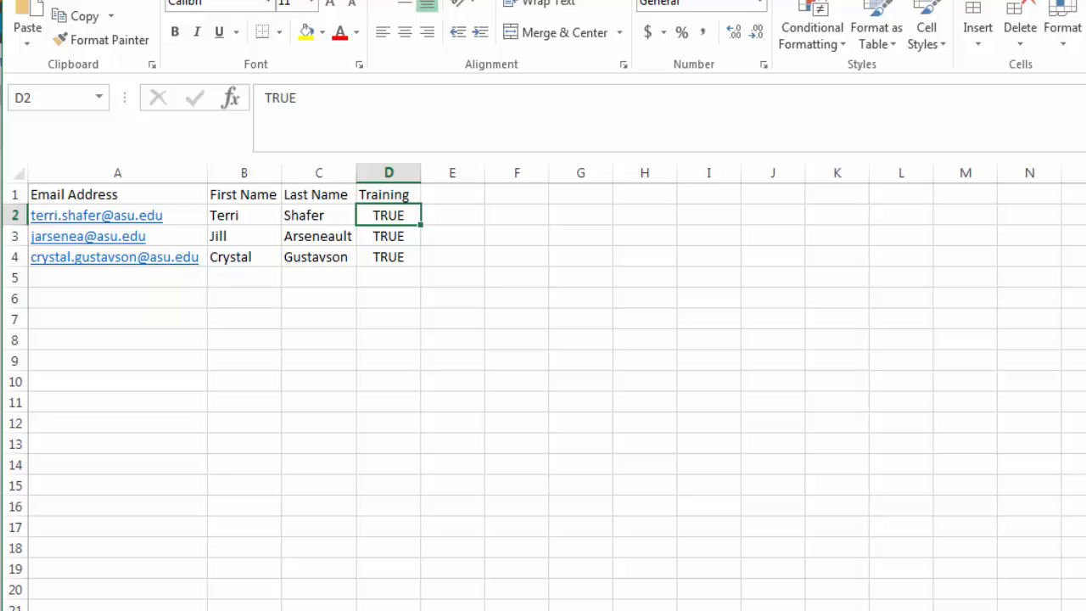
left_click(34, 8)
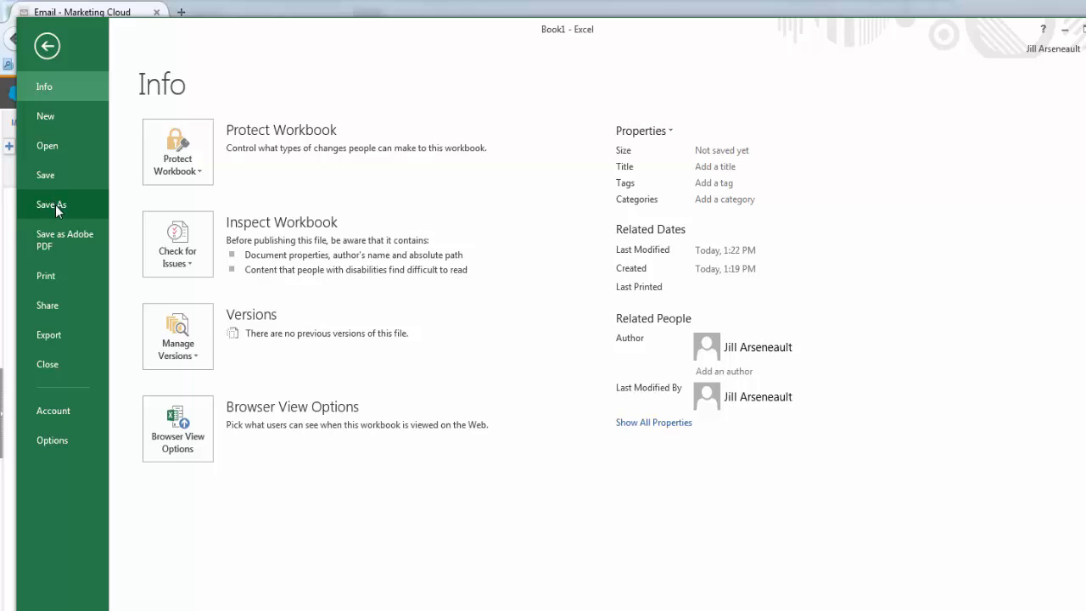
Save the workbook to the Desktop as 'import subscribers' in CSV (Comma delimited) format
left_click(54, 205)
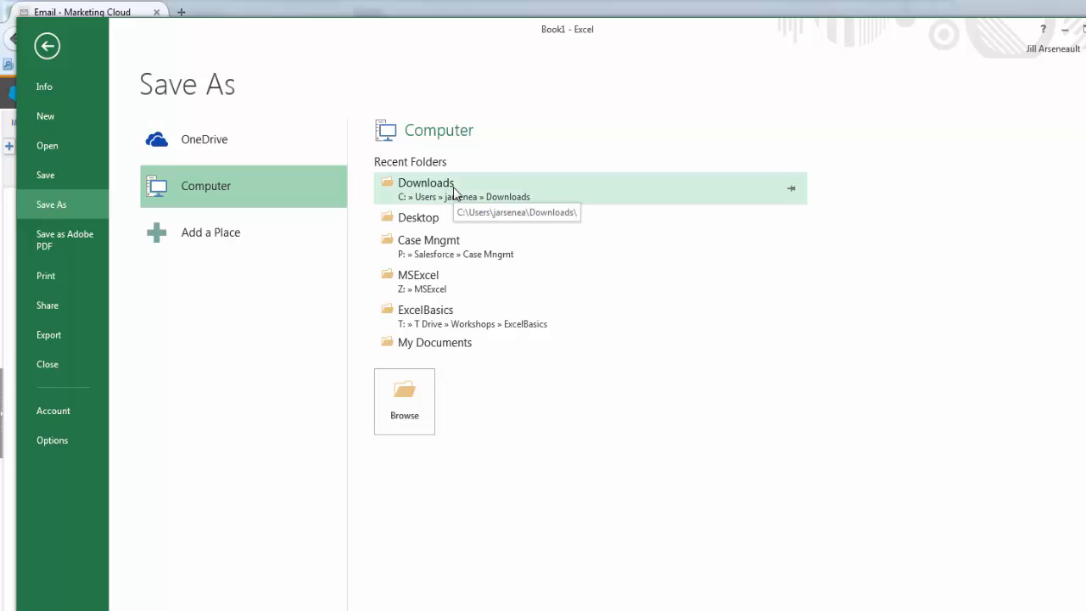
left_click(437, 222)
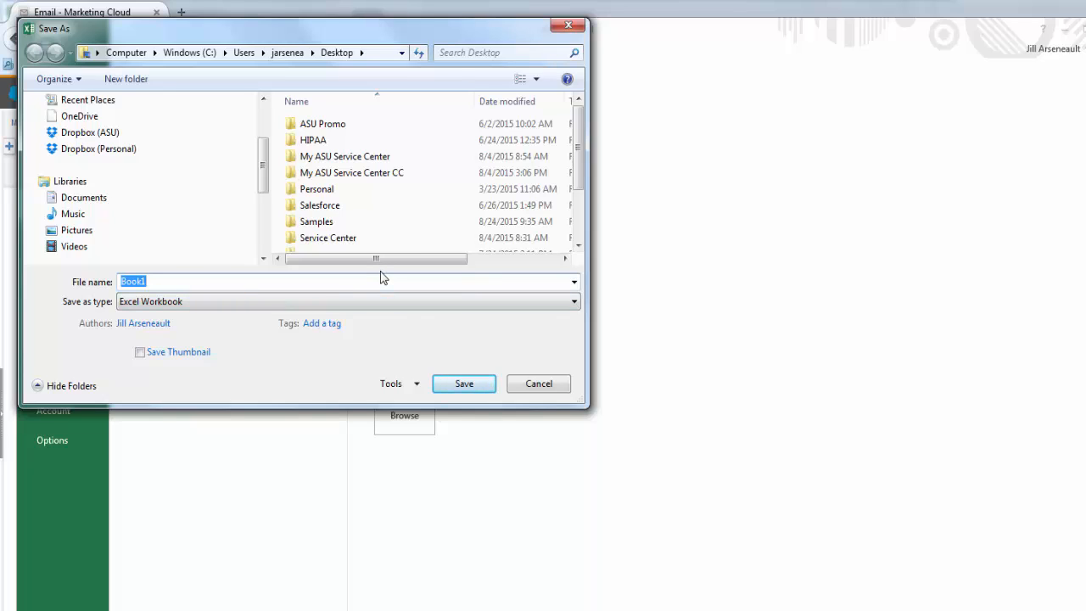
type("import subs")
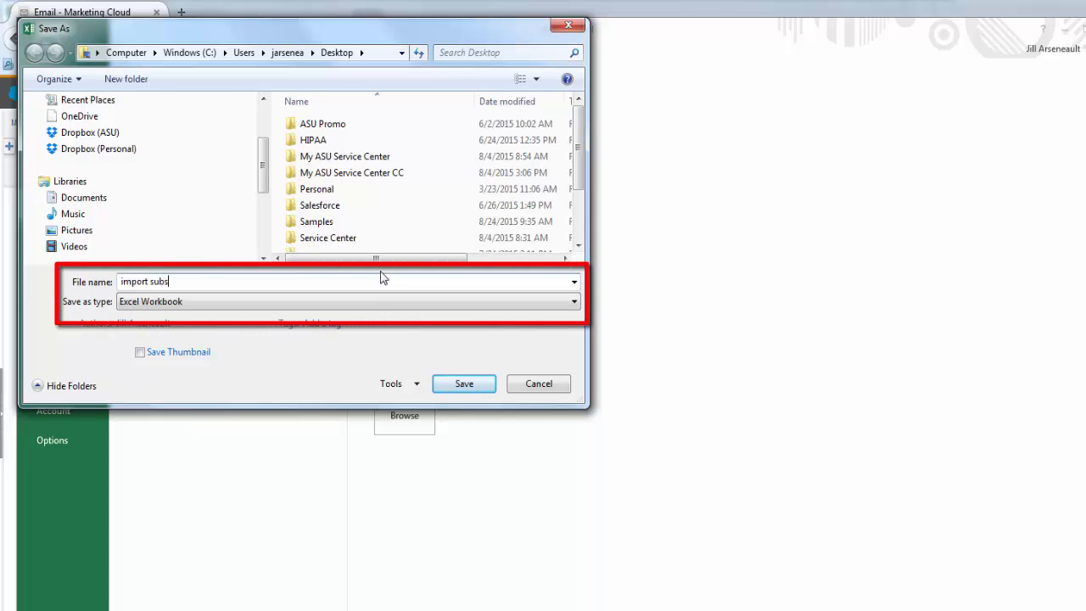
type("cribers")
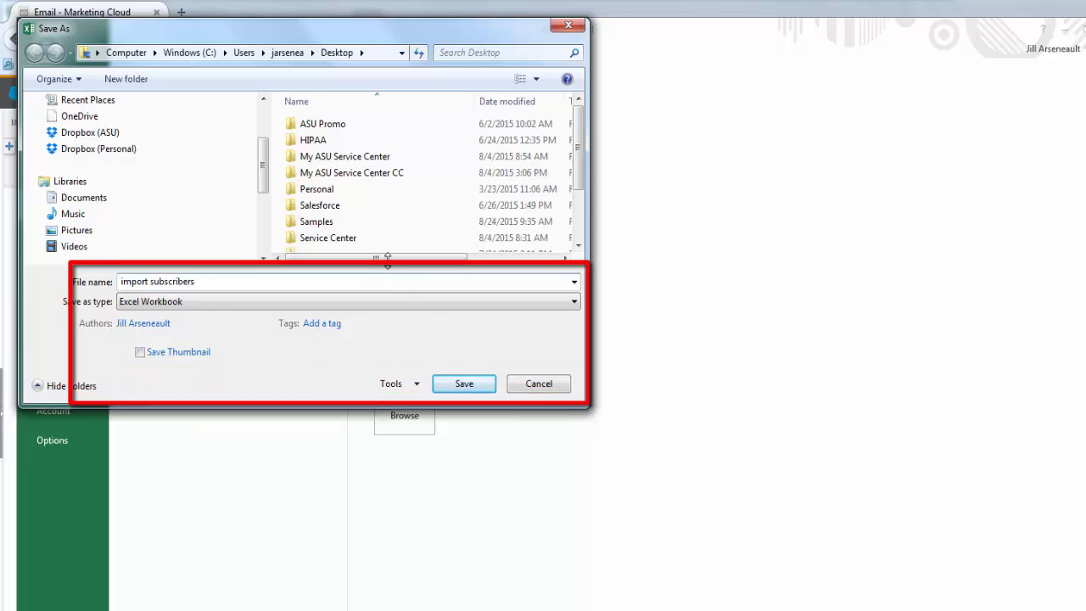
left_click(574, 302)
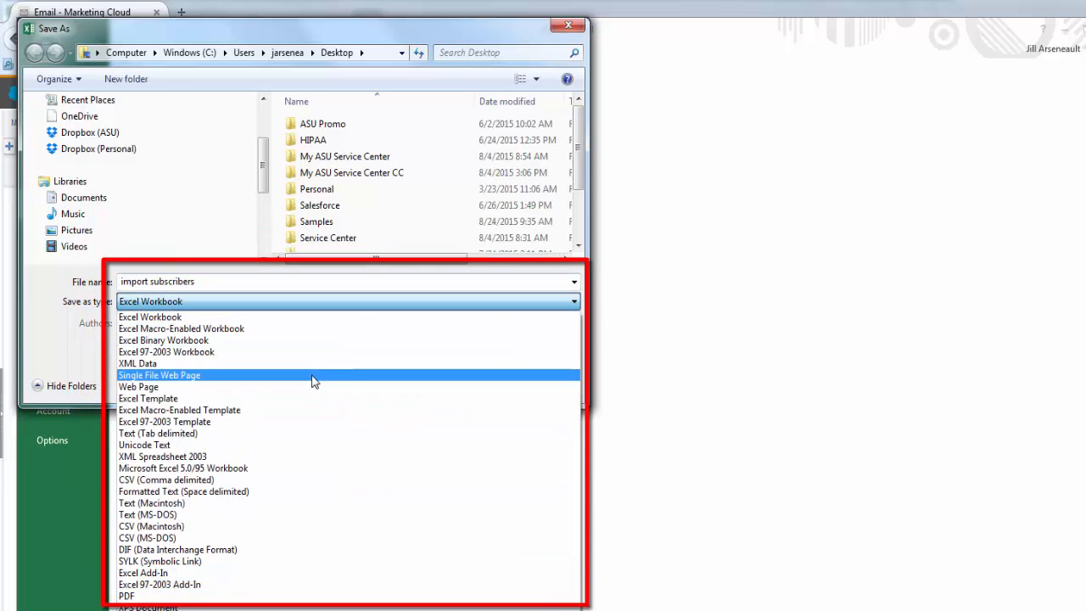
left_click(237, 480)
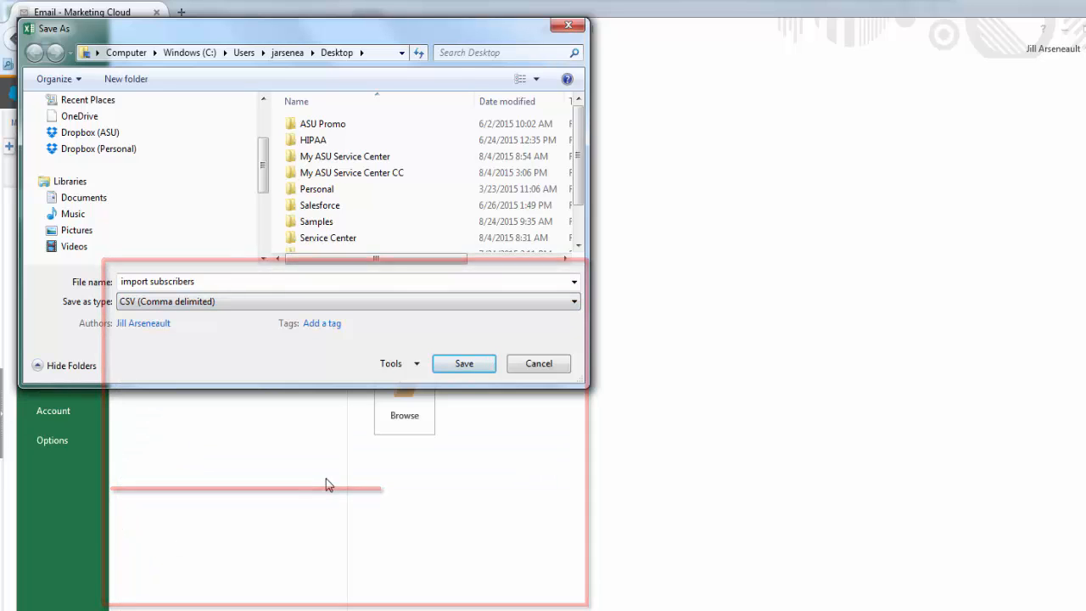
left_click(464, 363)
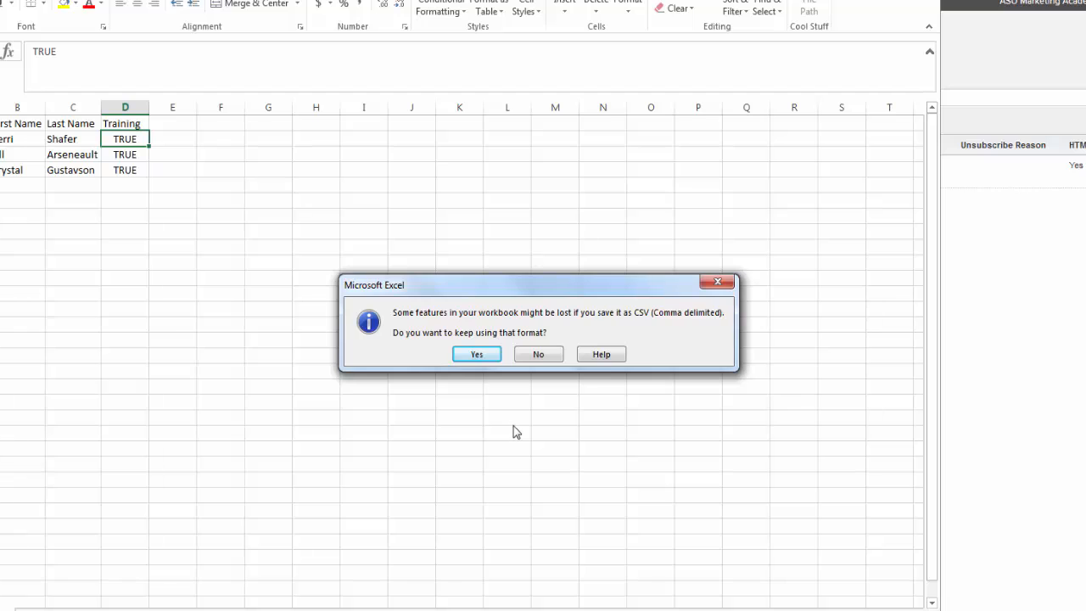
Keep the CSV format, then close Excel, overwriting import subscribers.csv in CSV format
left_click(471, 355)
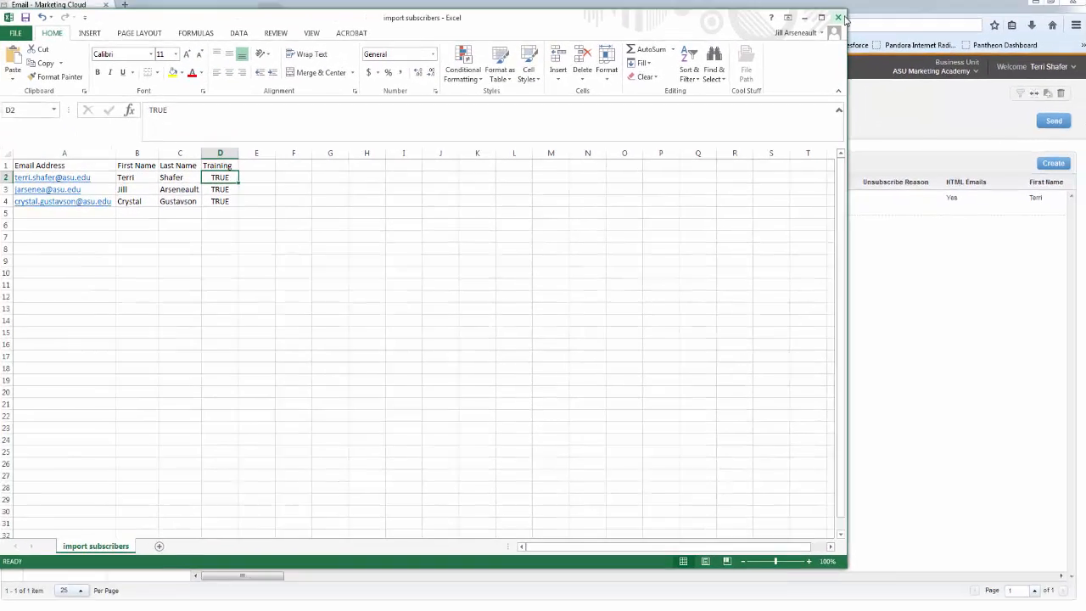
left_click(833, 21)
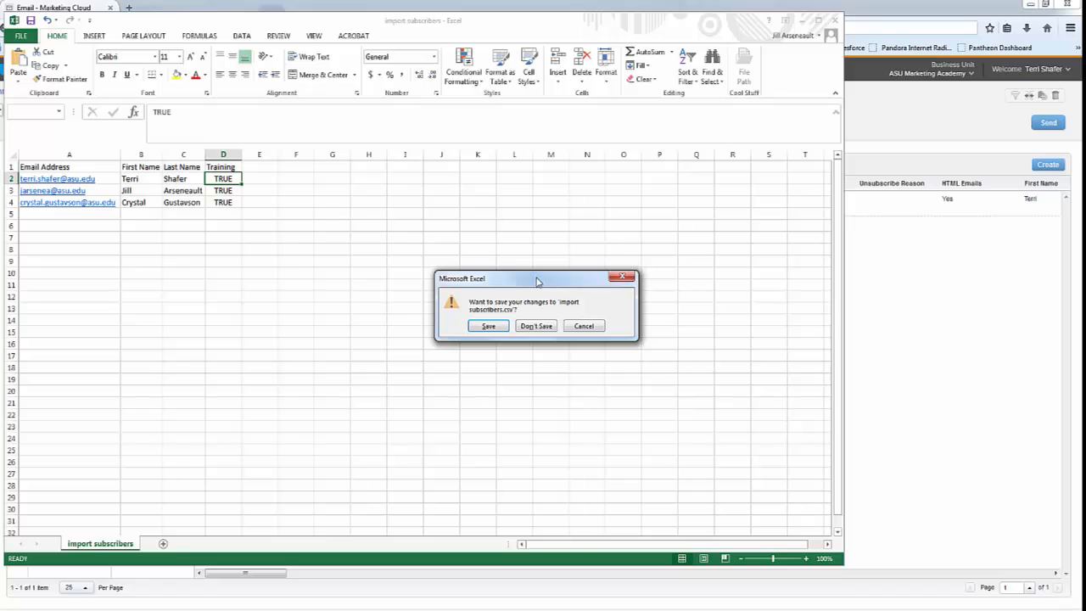
left_click(488, 327)
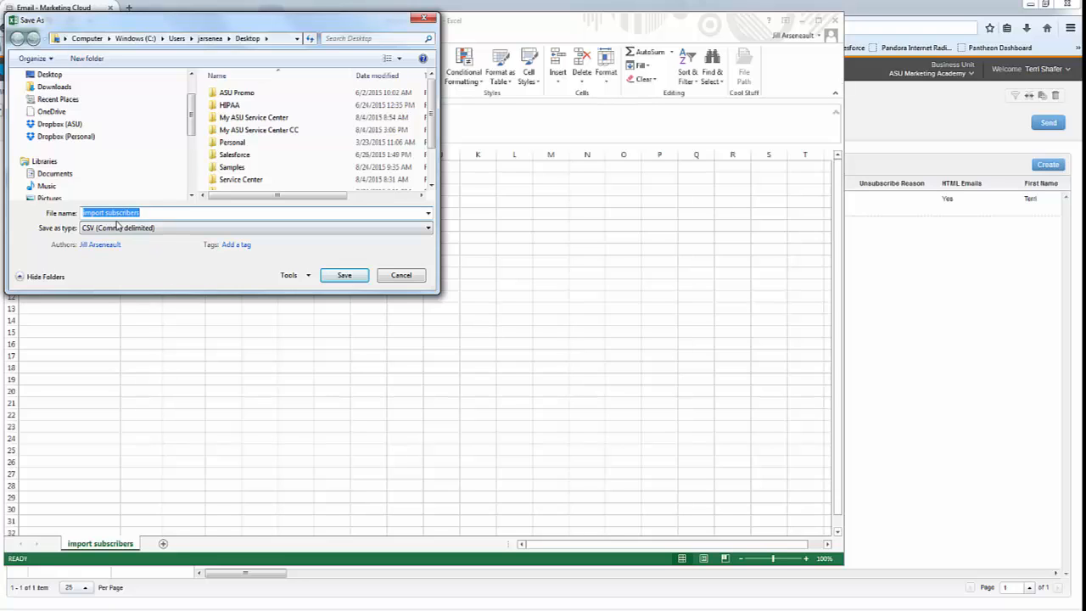
left_click(344, 275)
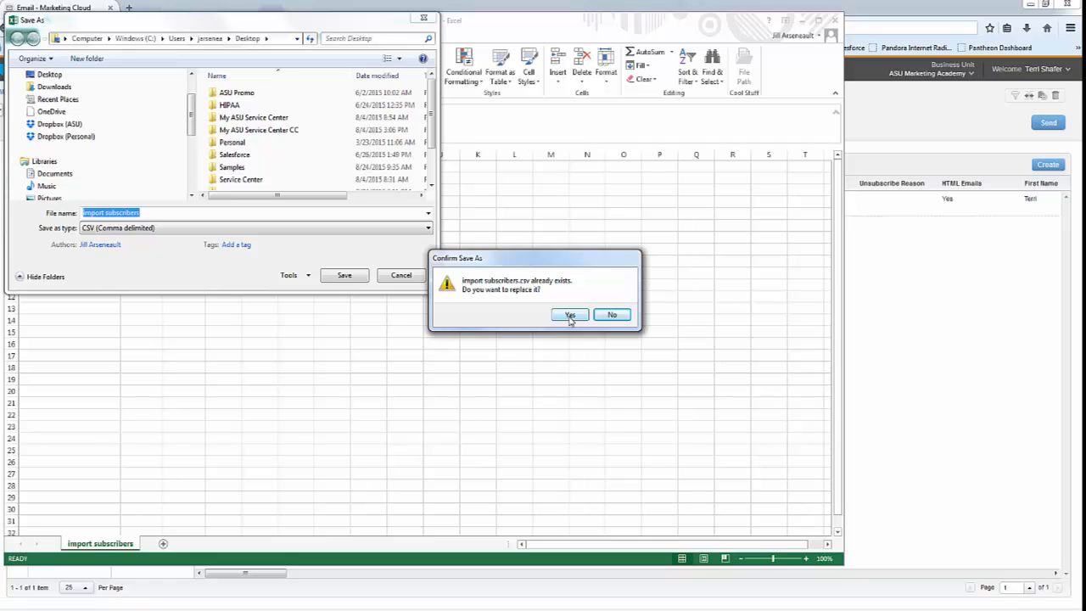
left_click(568, 314)
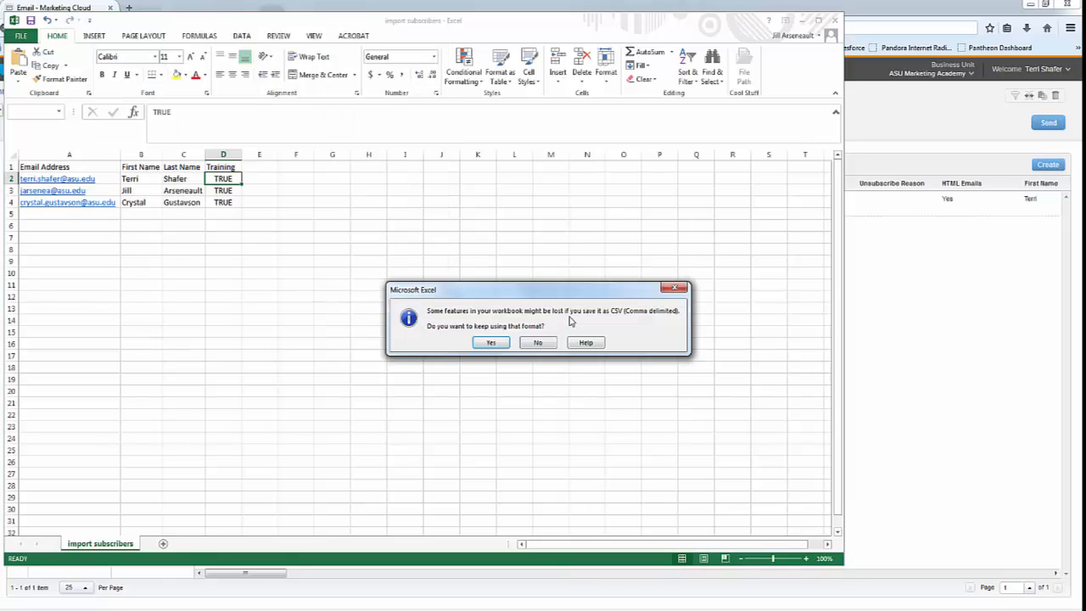
left_click(492, 342)
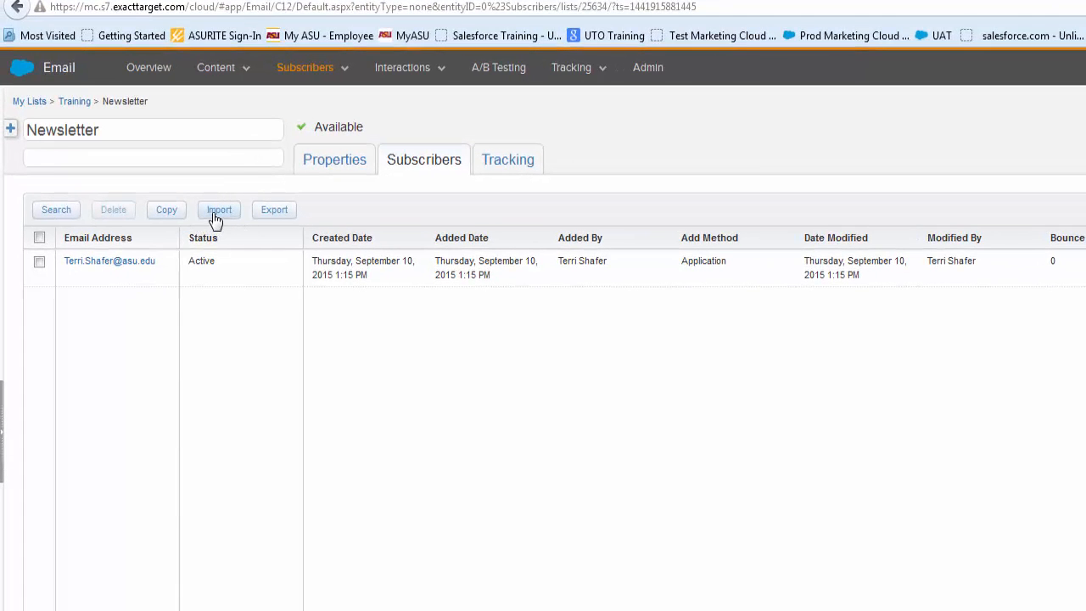
Launch the Import Subscriber Wizard from the Newsletter list's Subscribers tab
left_click(215, 214)
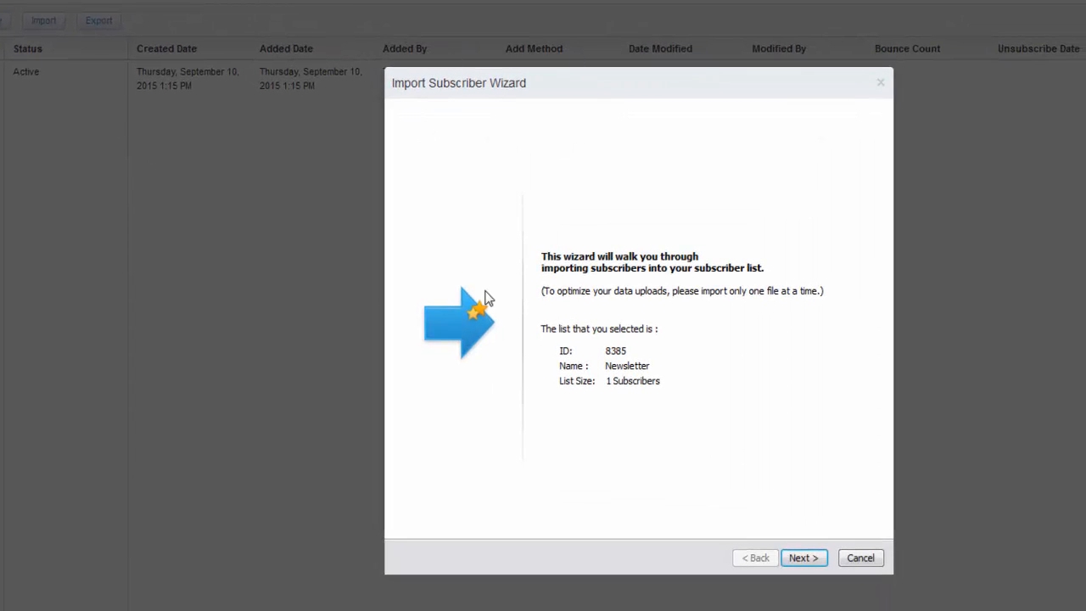
Move past the wizard's welcome page and agree to the opt-in permission certification
left_click(806, 559)
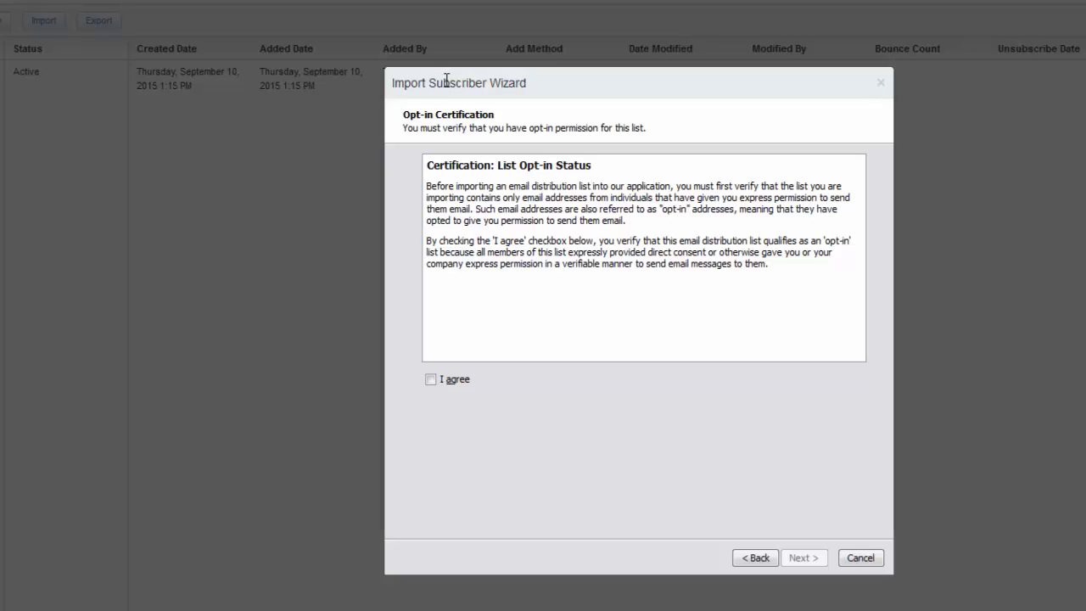
left_click(431, 380)
Set import subscribers.csv as the wizard's upload source file
left_click(803, 559)
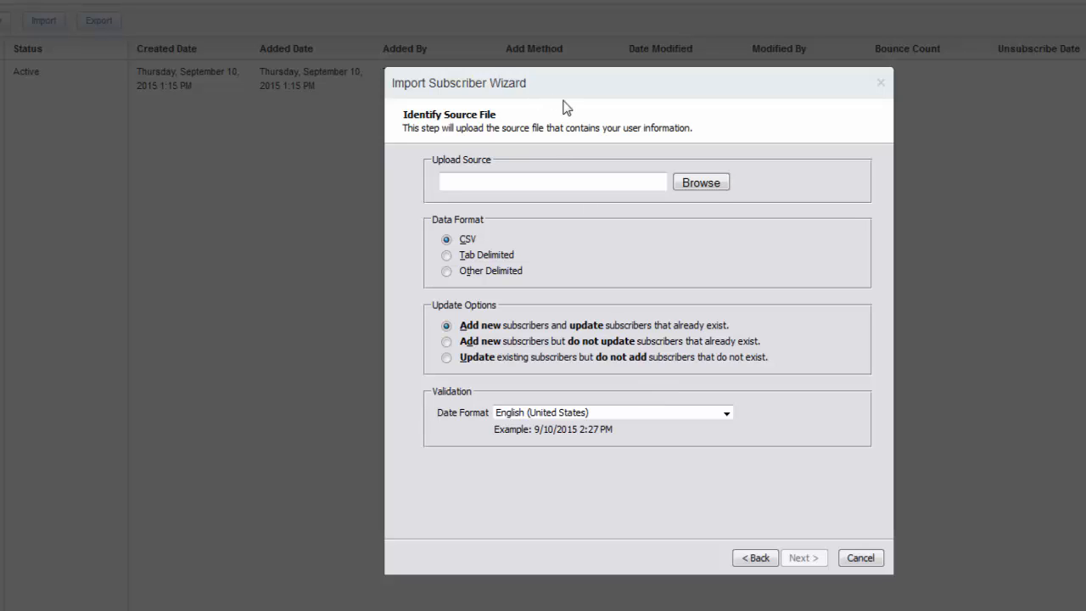
left_click(701, 184)
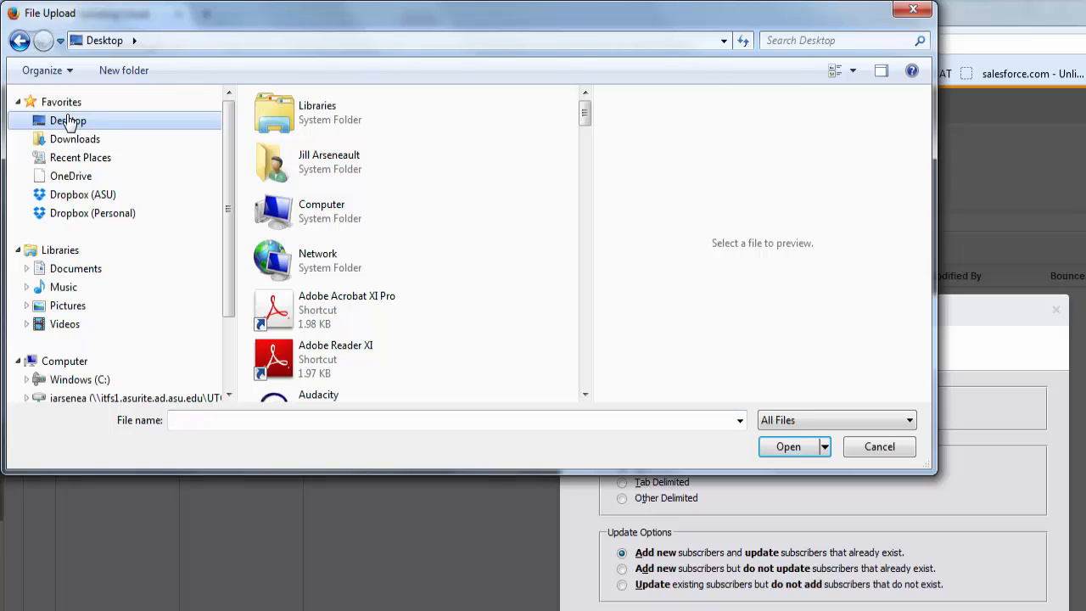
scroll(348, 174, "down", 10)
left_click(348, 174)
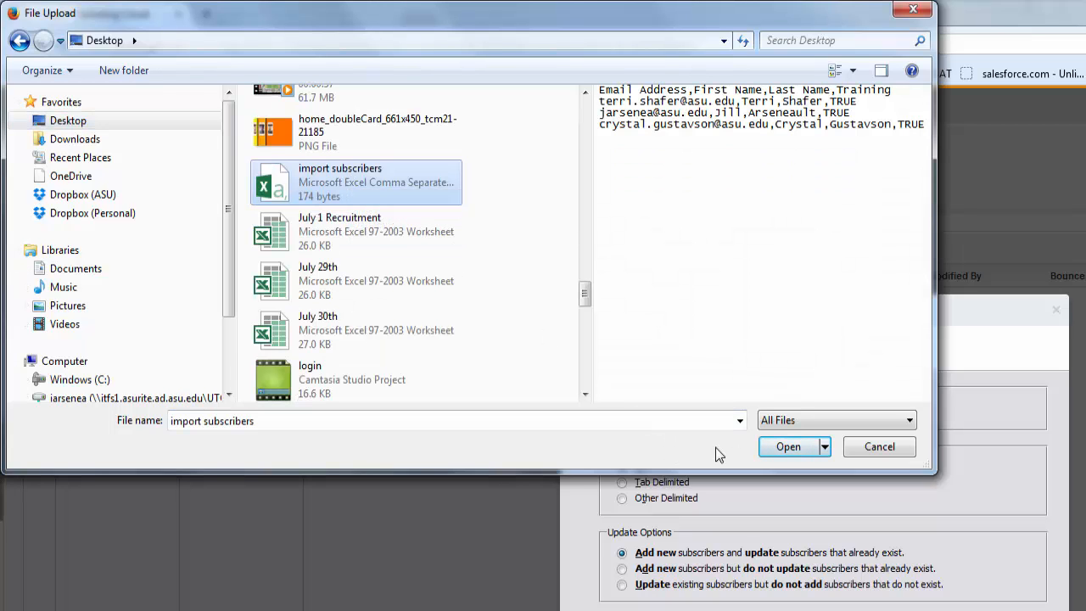
left_click(811, 449)
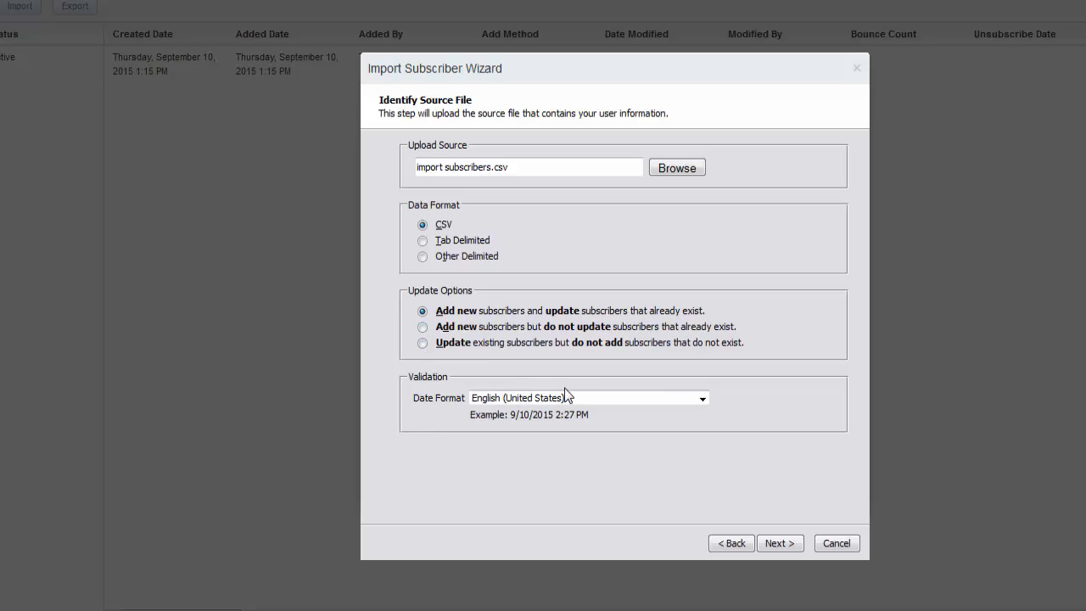
Upload the file and check the Email Address, First Name and Last Name attribute mappings
left_click(782, 546)
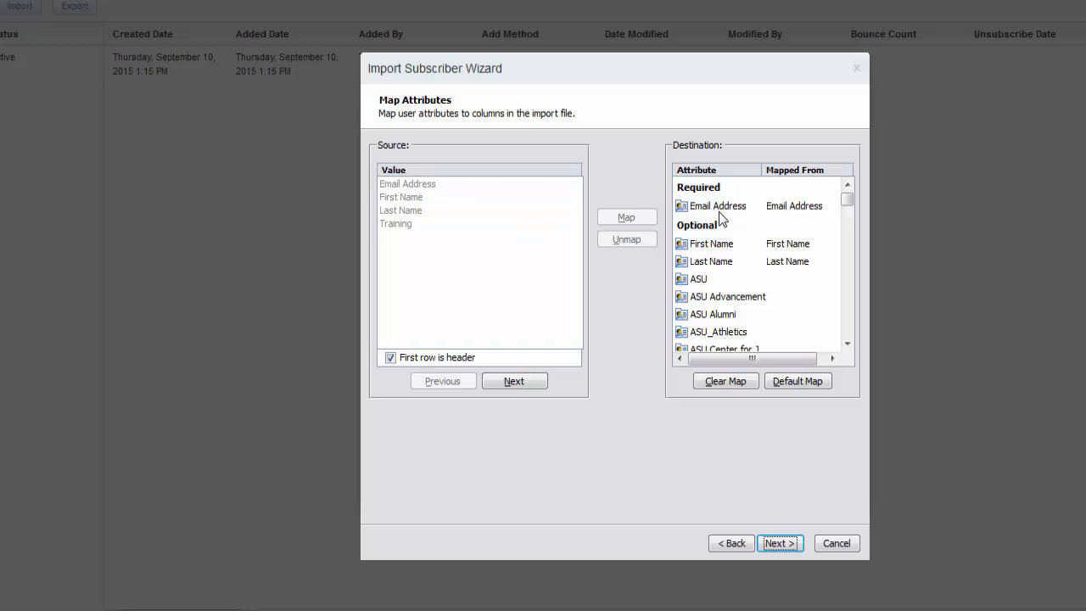
left_click(789, 210)
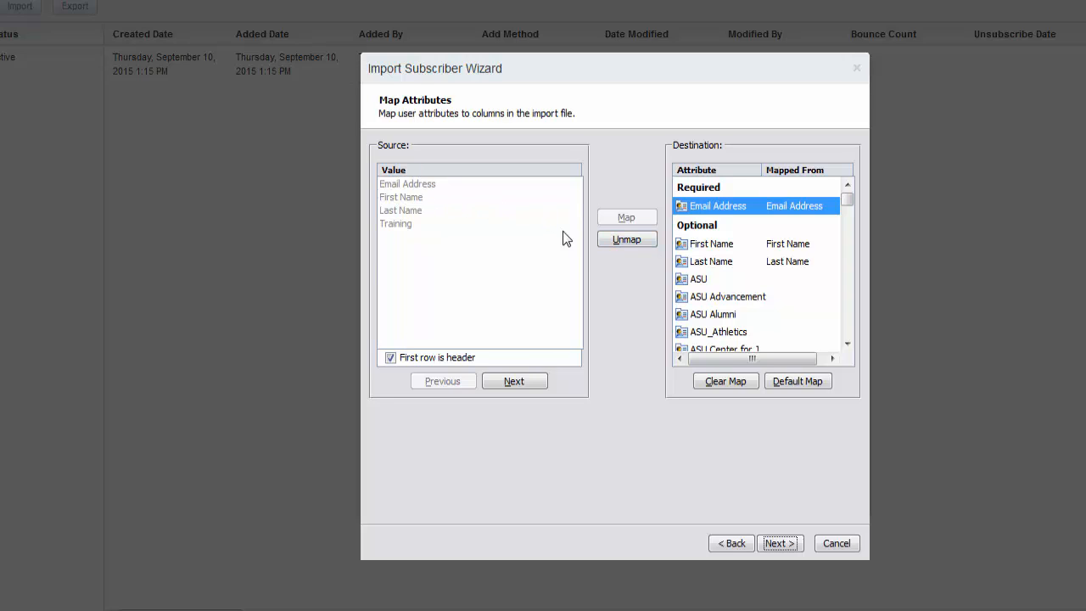
left_click(471, 260)
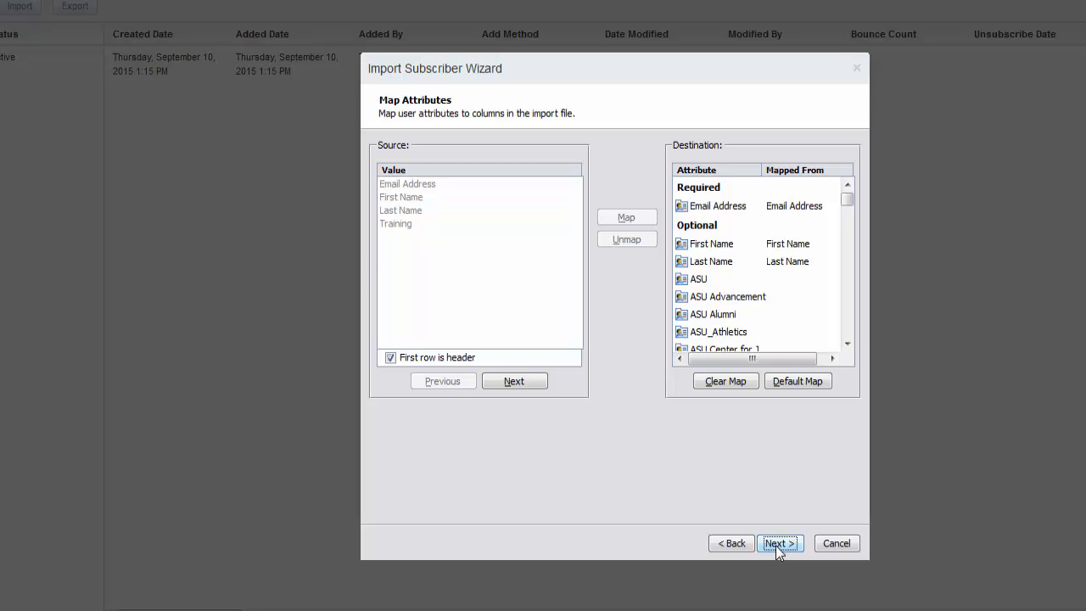
Request a completion e-mail to your address, begin the 3-record import, and finish the wizard
left_click(778, 545)
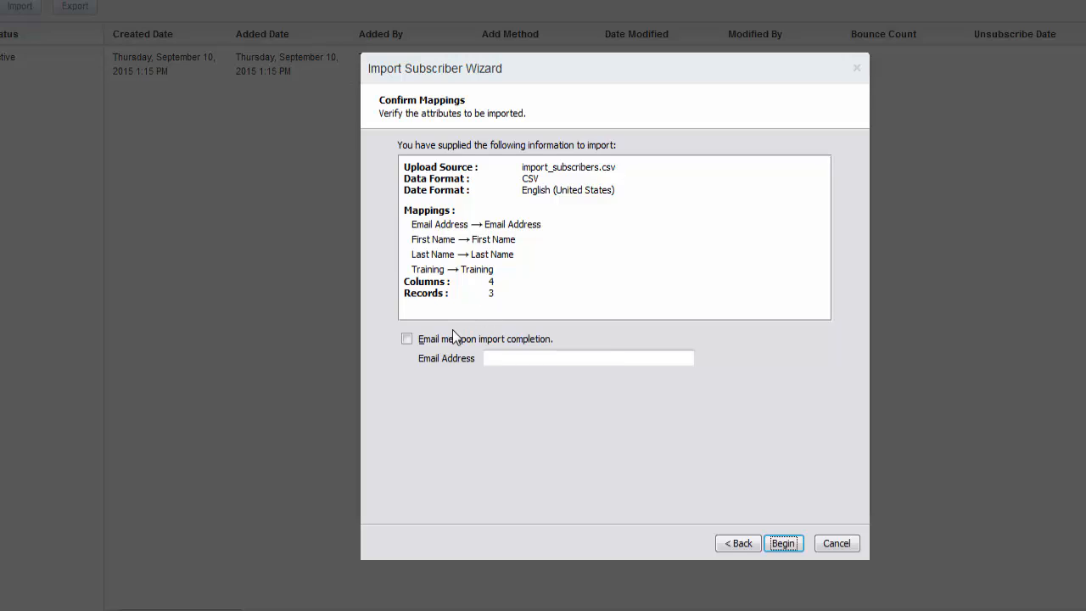
left_click(406, 339)
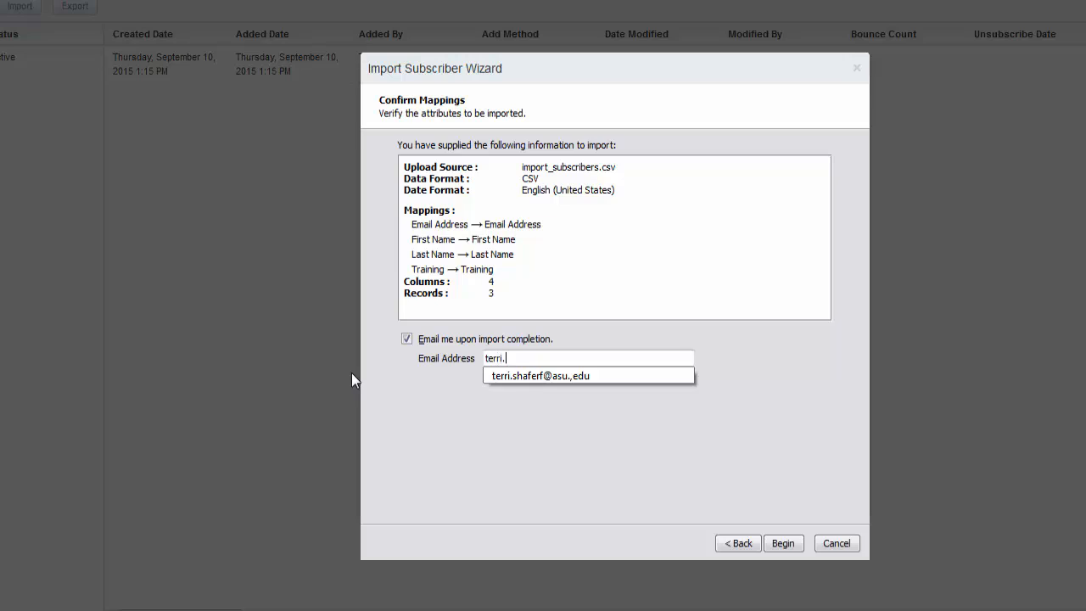
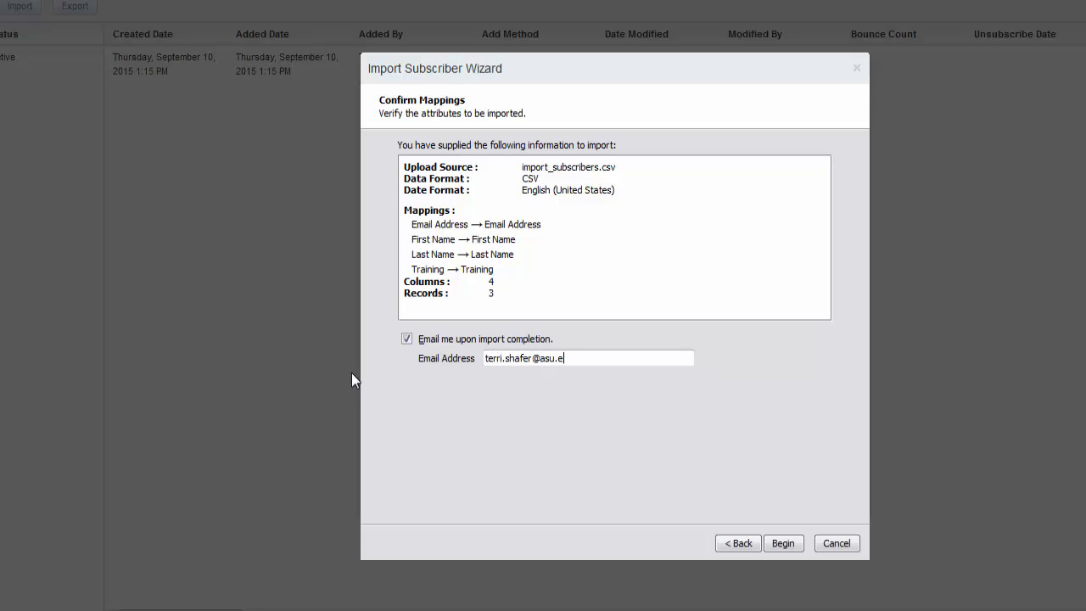
left_click(784, 544)
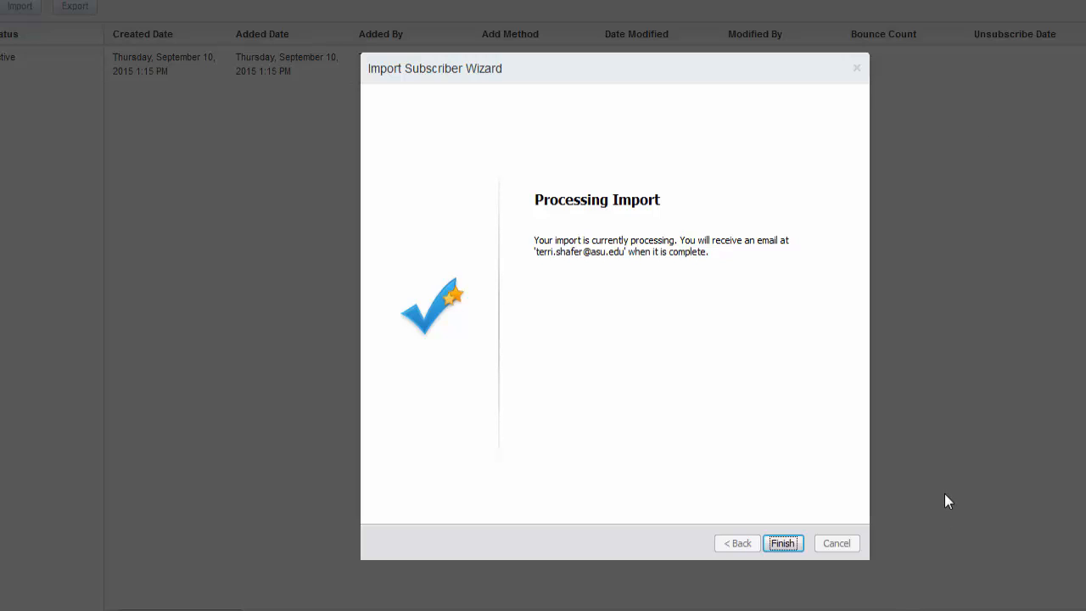
left_click(792, 546)
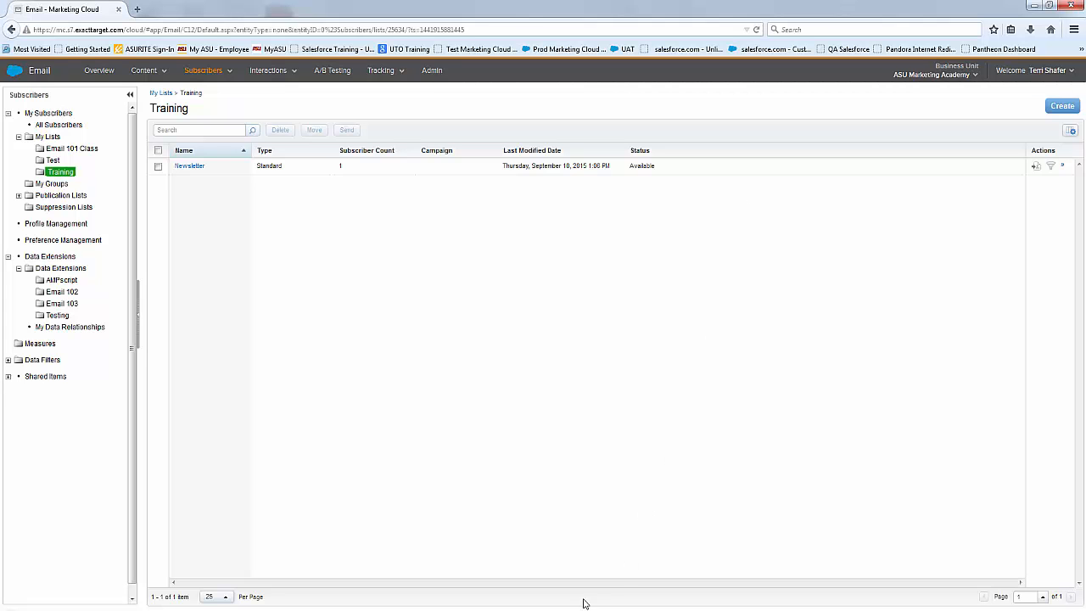
Open and read the Outlook import notification (2 inserted, 1 updated), then delete it
mouse_move(585, 607)
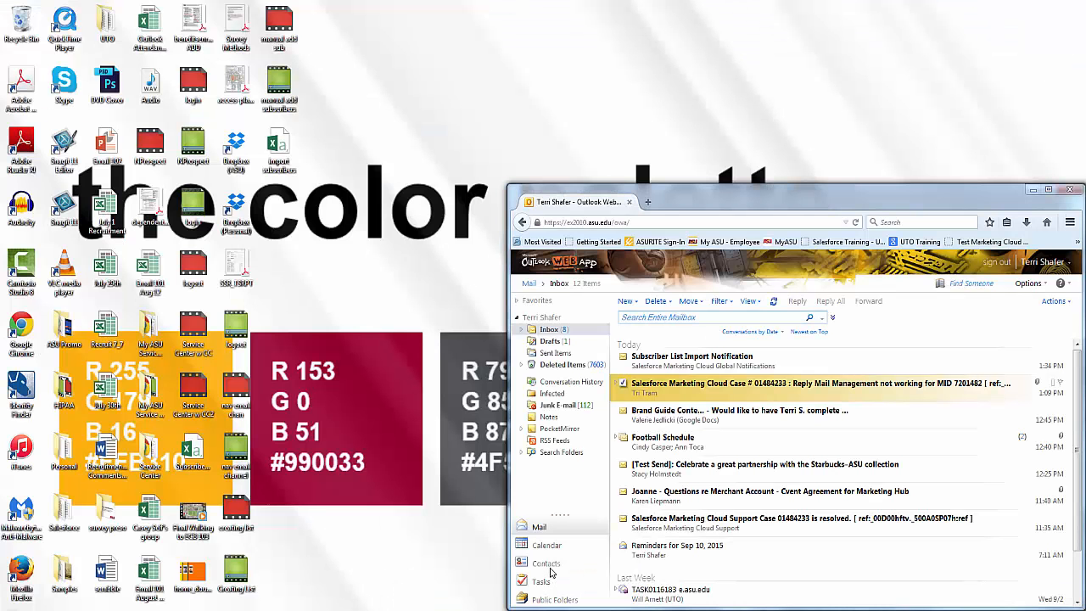
left_click(550, 573)
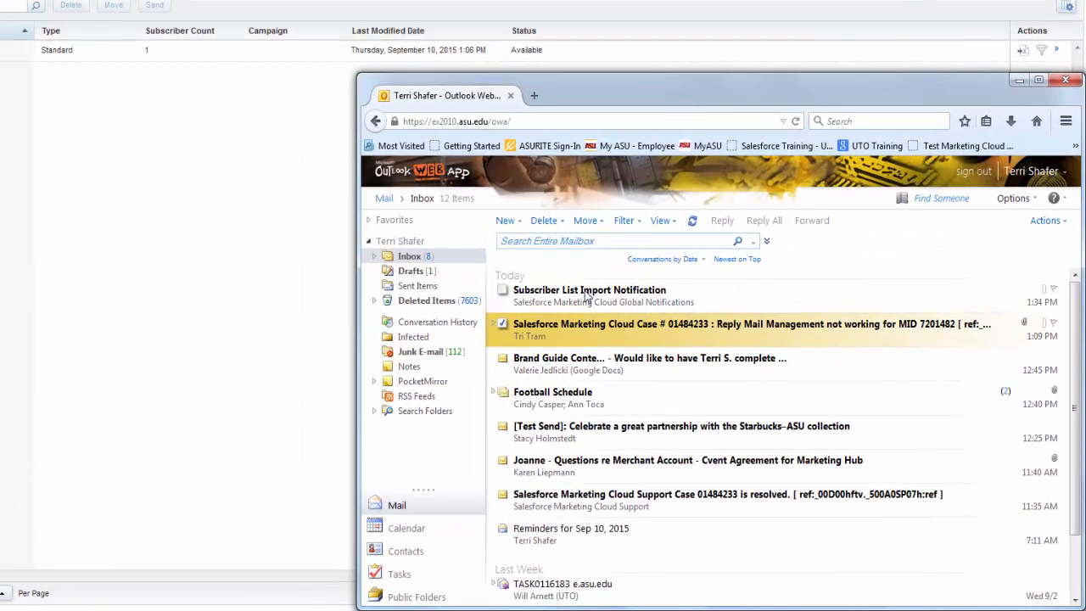
left_click(585, 294)
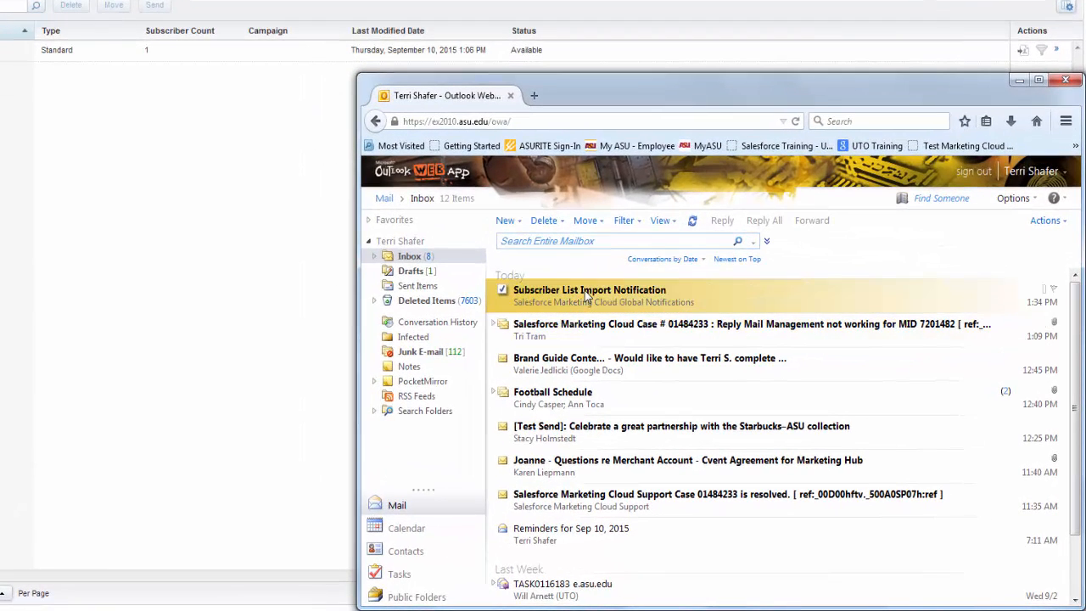
double_click(628, 299)
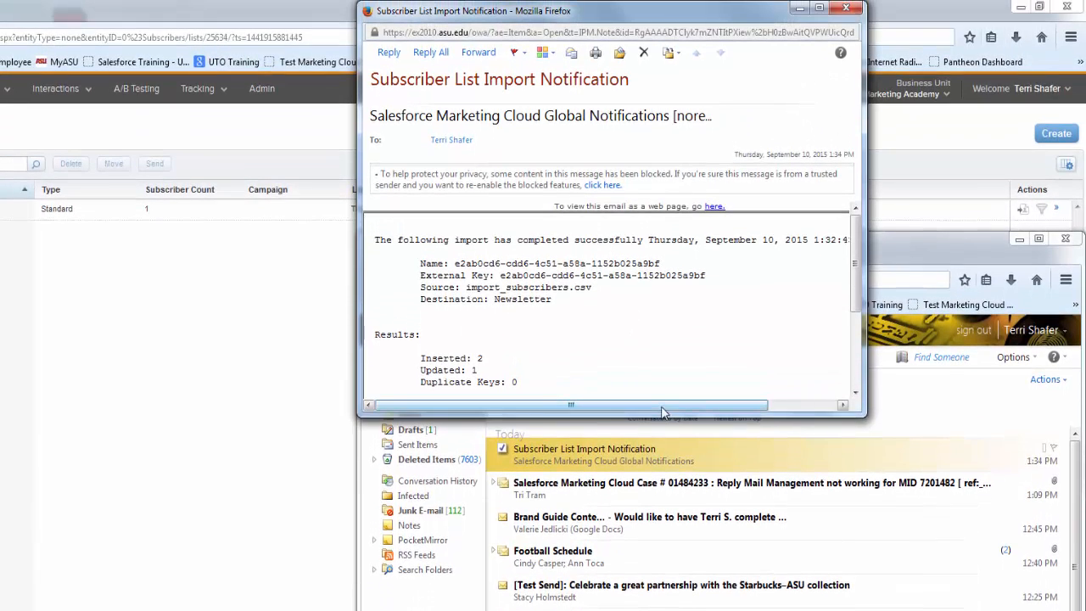
left_click_drag(665, 417, 667, 610)
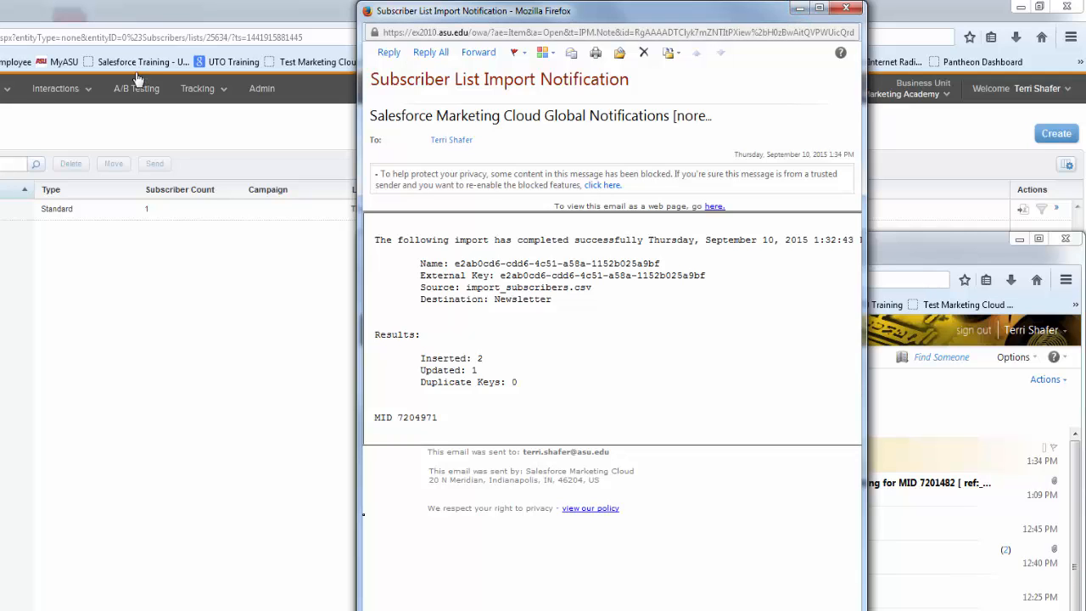
left_click(643, 52)
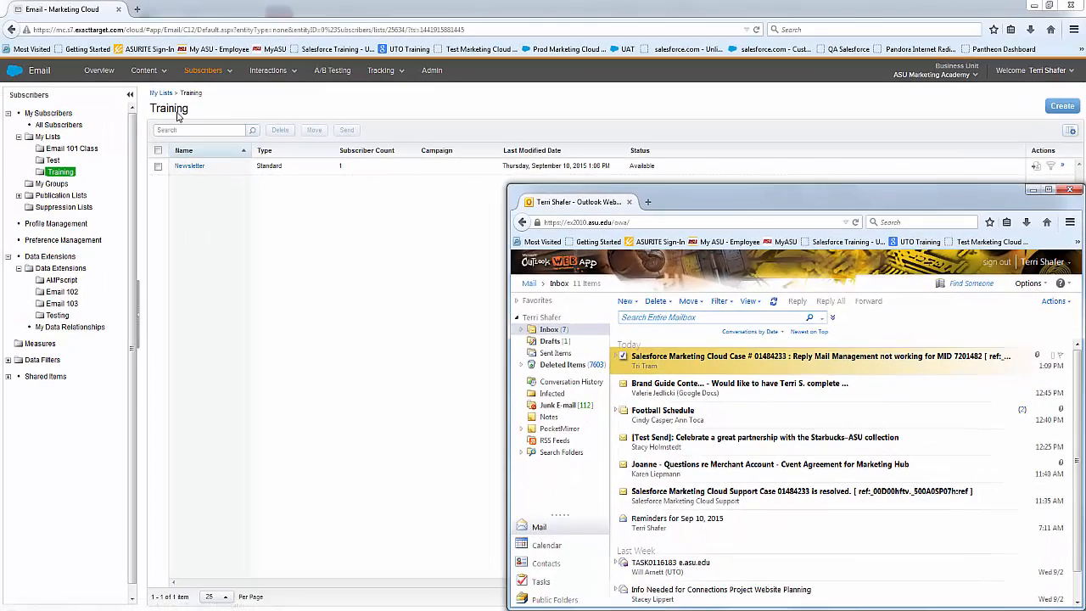
Go from My Lists to the Training folder and open Newsletter, now at 3 subscribers
left_click(160, 95)
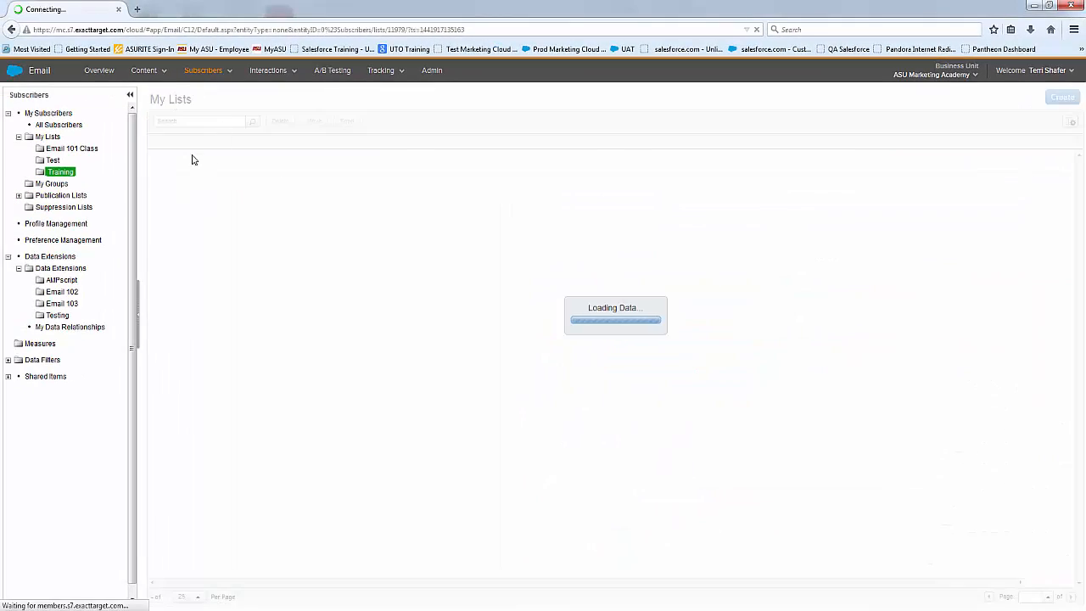
left_click(58, 172)
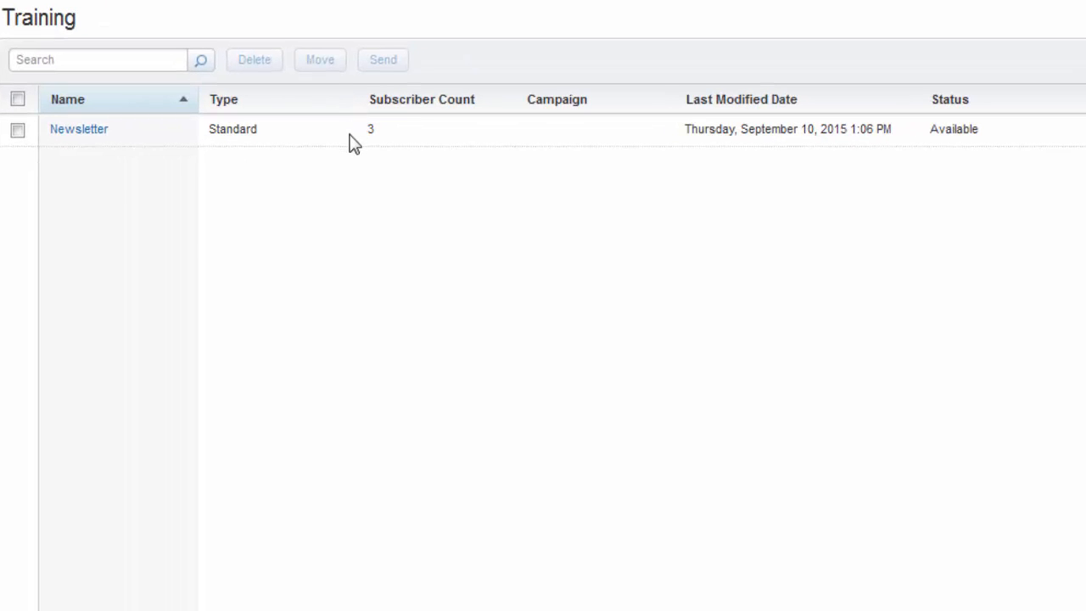
left_click(81, 132)
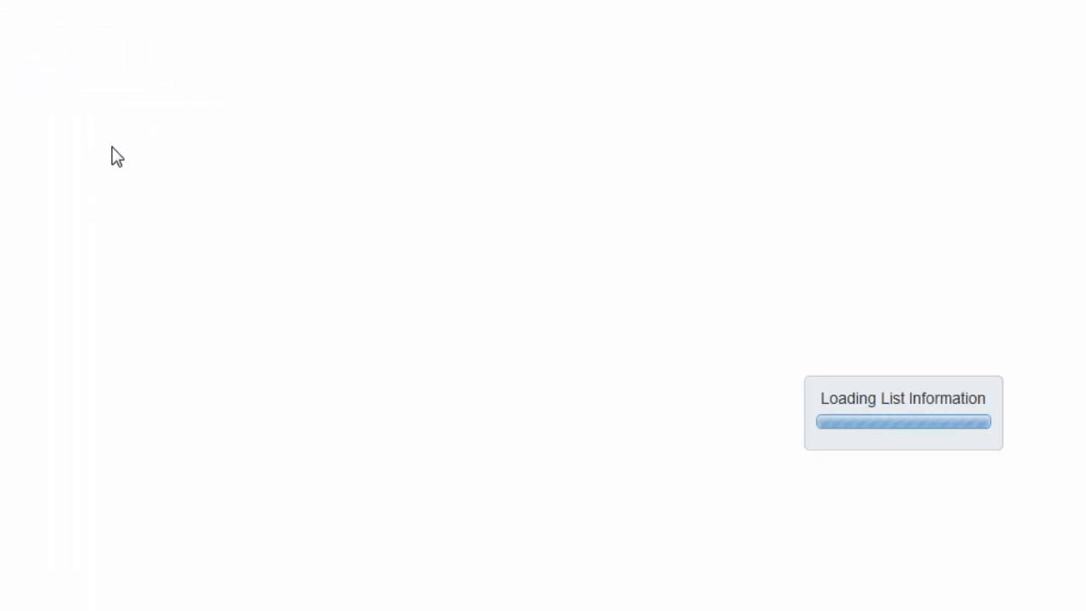